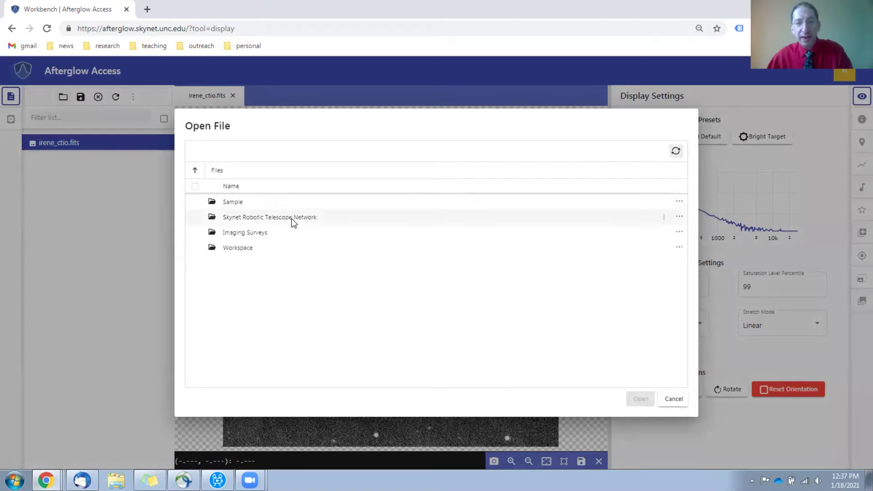
- Look inside the Skynet Robotic Telescope Network folder and return to the top-level file list
{"action": "left_click", "coordinate": [292, 219]}
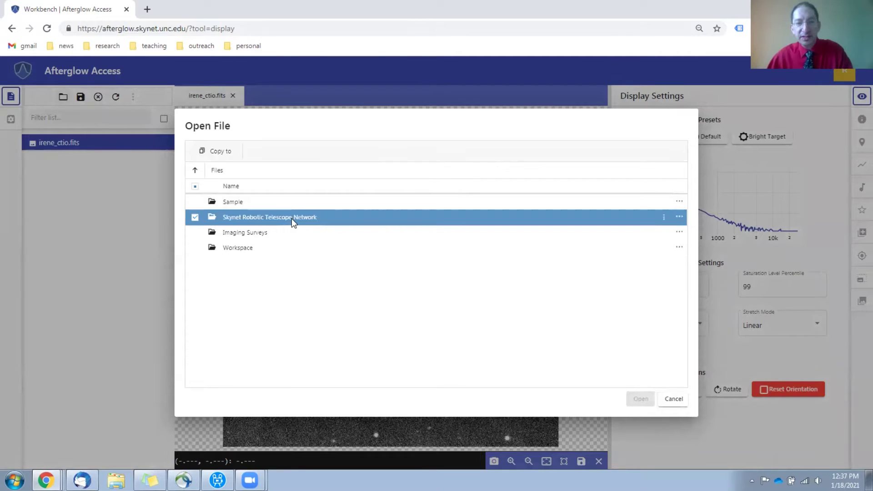
{"action": "double_click", "coordinate": [292, 218]}
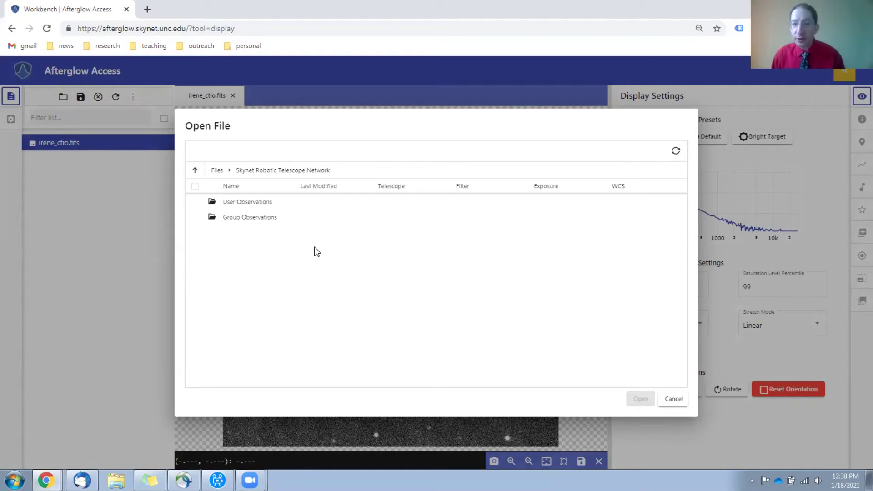
{"action": "left_click", "coordinate": [219, 173]}
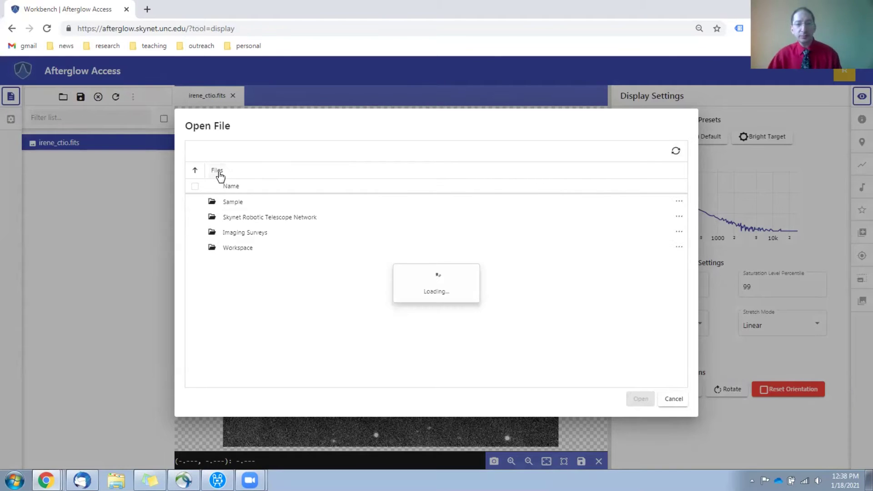
- Browse through Sample, Astro 101 Lab, Lab 4 - Parallax and Asteroid - Spring 2018 to the parallax folder, and close the file browser without opening anything
{"action": "left_click", "coordinate": [233, 206]}
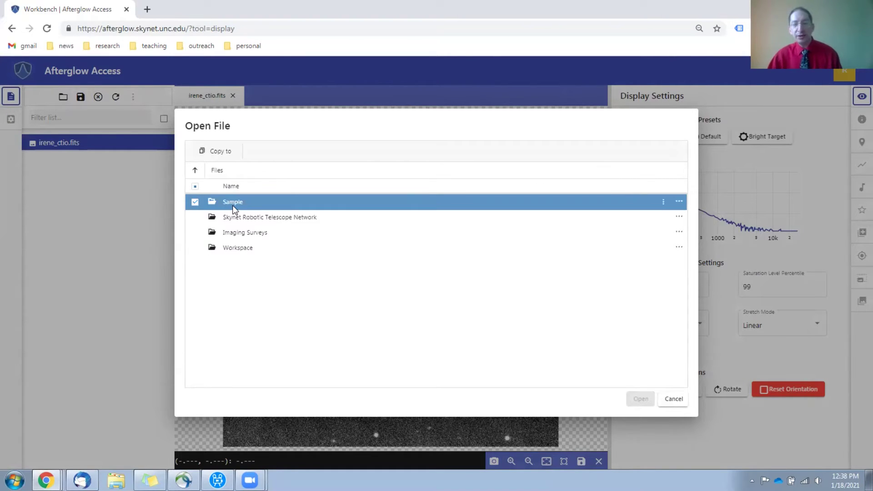
{"action": "double_click", "coordinate": [233, 205]}
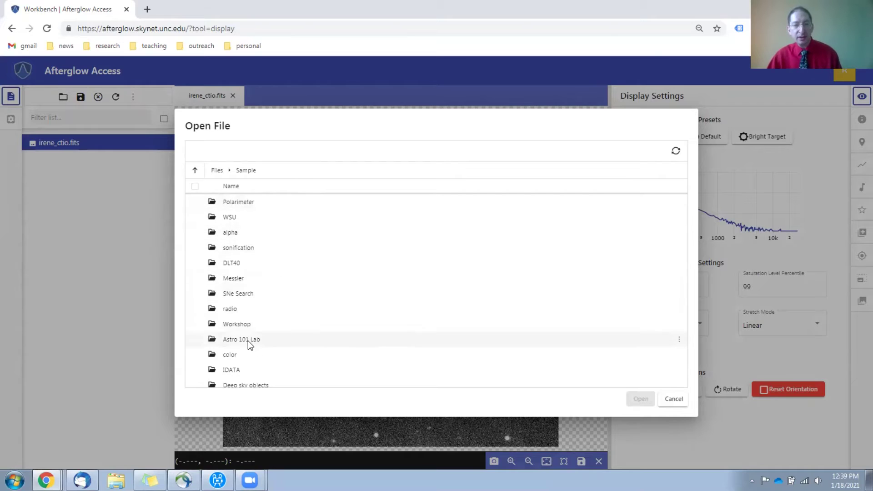
{"action": "double_click", "coordinate": [248, 340]}
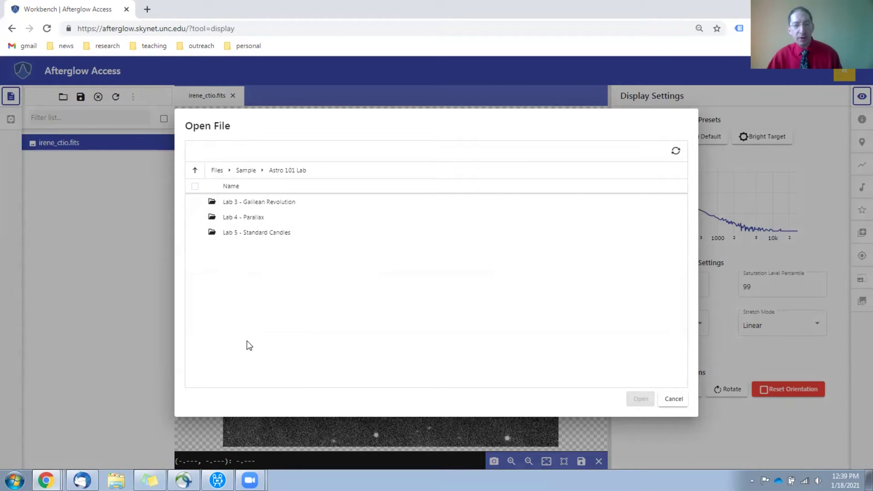
{"action": "double_click", "coordinate": [242, 216]}
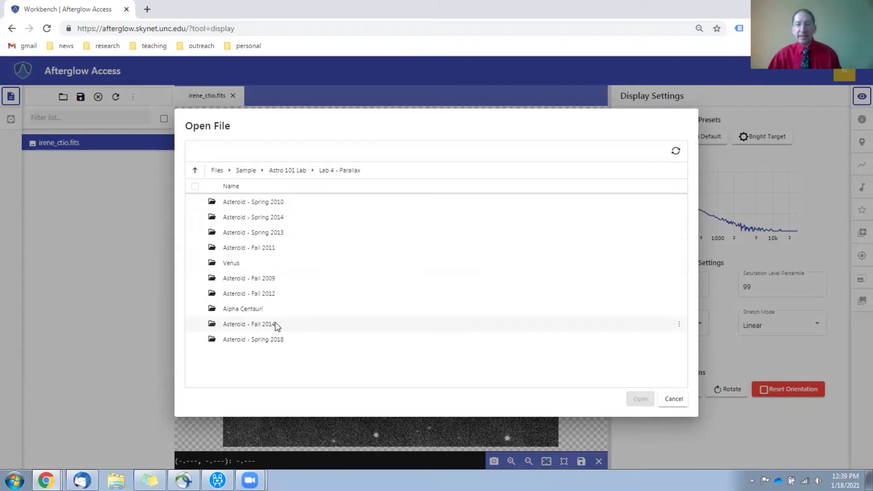
{"action": "double_click", "coordinate": [275, 342]}
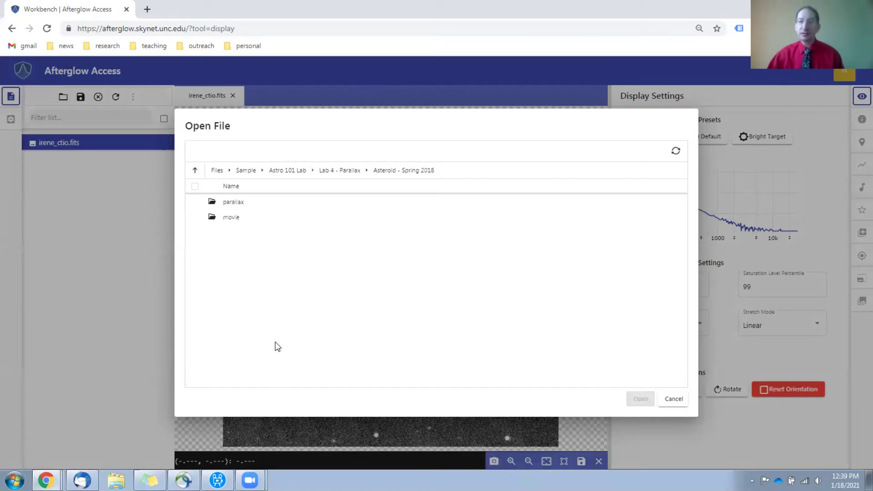
{"action": "left_click", "coordinate": [235, 202]}
{"action": "double_click", "coordinate": [235, 202]}
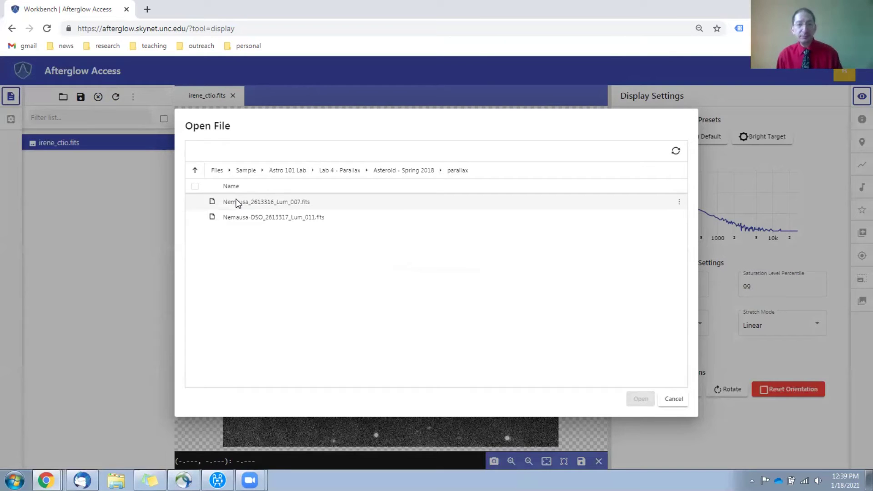
{"action": "left_click", "coordinate": [673, 400]}
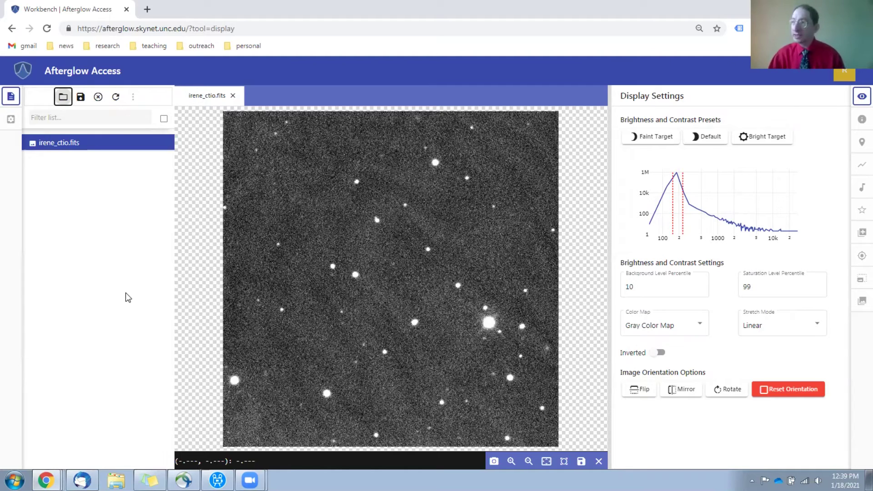
- Import a DSS image using the intended pointing for the image center and split its viewer below irene_ctio.fits
{"action": "left_click", "coordinate": [11, 119]}
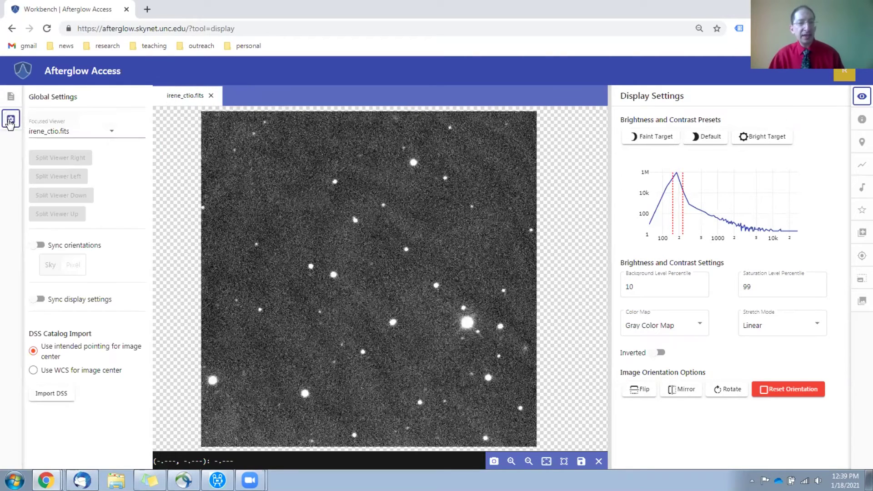
{"action": "left_click", "coordinate": [63, 396]}
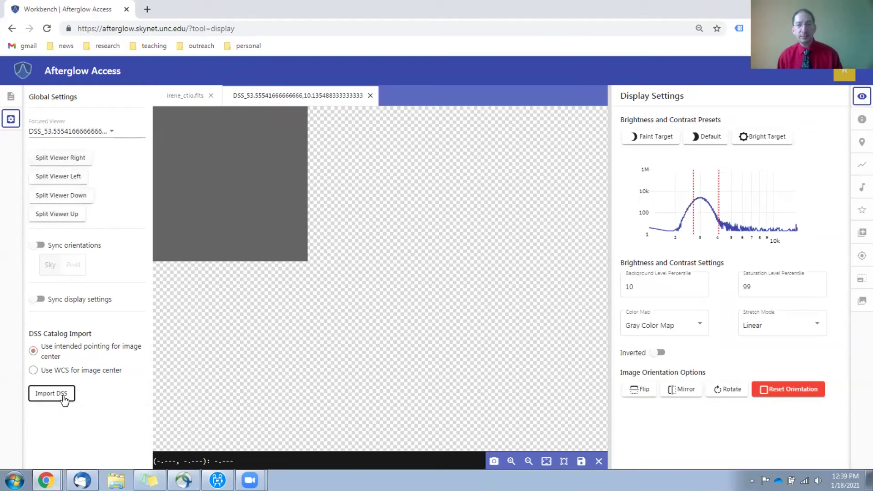
{"action": "right_click", "coordinate": [285, 94]}
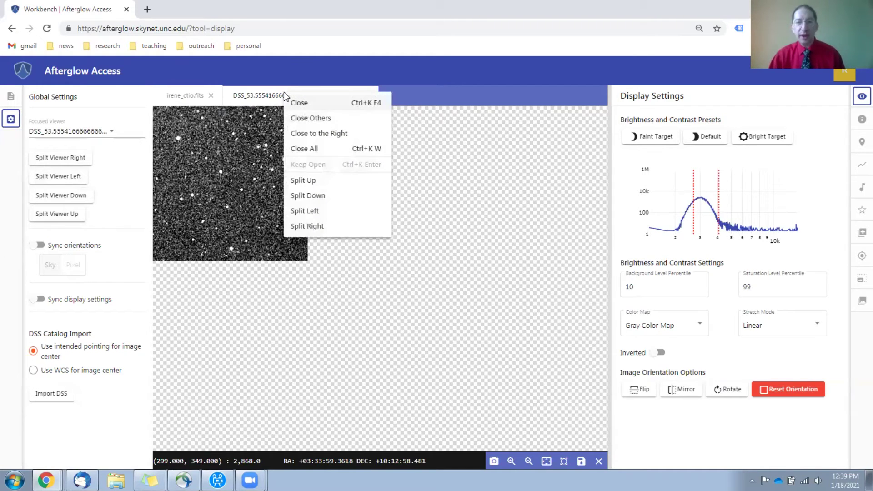
{"action": "left_click", "coordinate": [309, 196]}
- Fit the DSS image and irene_ctio.fits in their viewers and synchronize their orientations
{"action": "left_click_drag", "start_coordinate": [242, 338], "coordinate": [361, 340]}
{"action": "scroll", "coordinate": [361, 342], "scroll_direction": "down", "scroll_amount": 2}
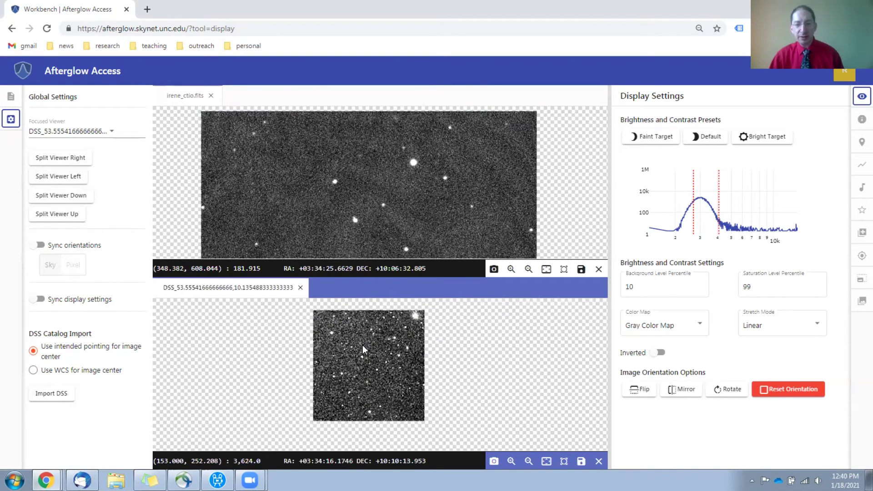
{"action": "scroll", "coordinate": [347, 202], "scroll_direction": "down", "scroll_amount": 3}
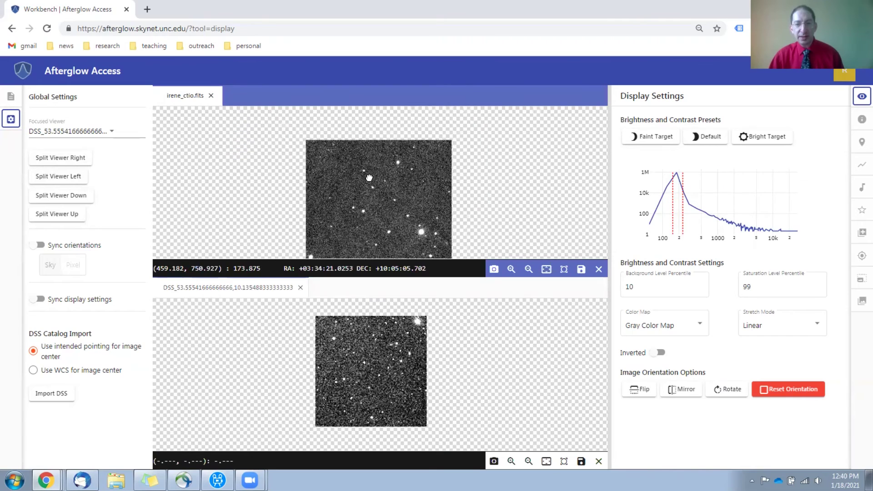
{"action": "scroll", "coordinate": [369, 196], "scroll_direction": "up", "scroll_amount": 1}
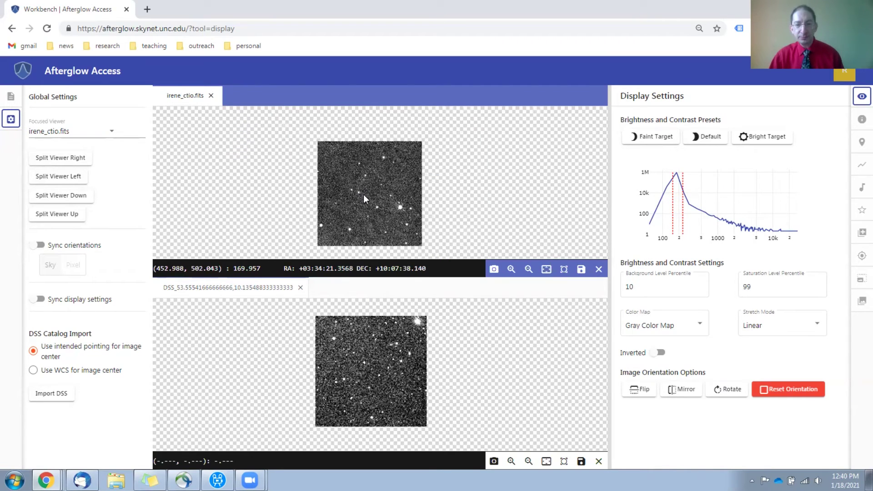
{"action": "left_click_drag", "start_coordinate": [364, 202], "coordinate": [360, 195]}
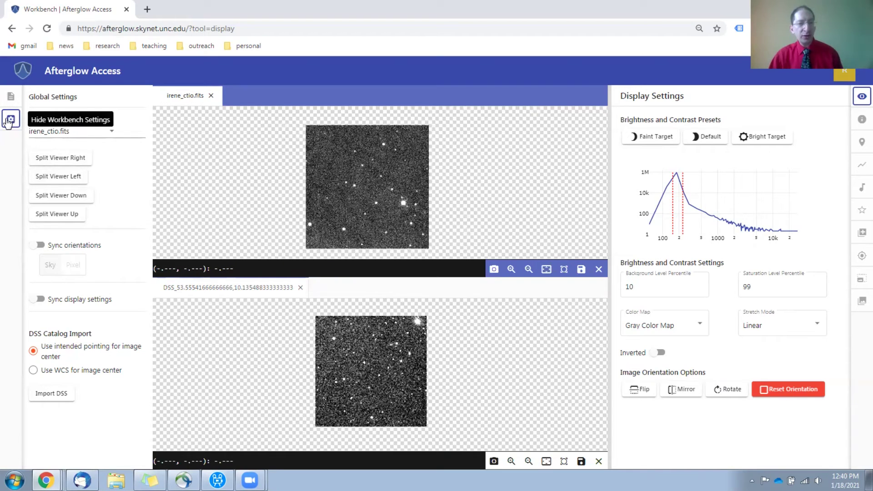
{"action": "left_click", "coordinate": [40, 246]}
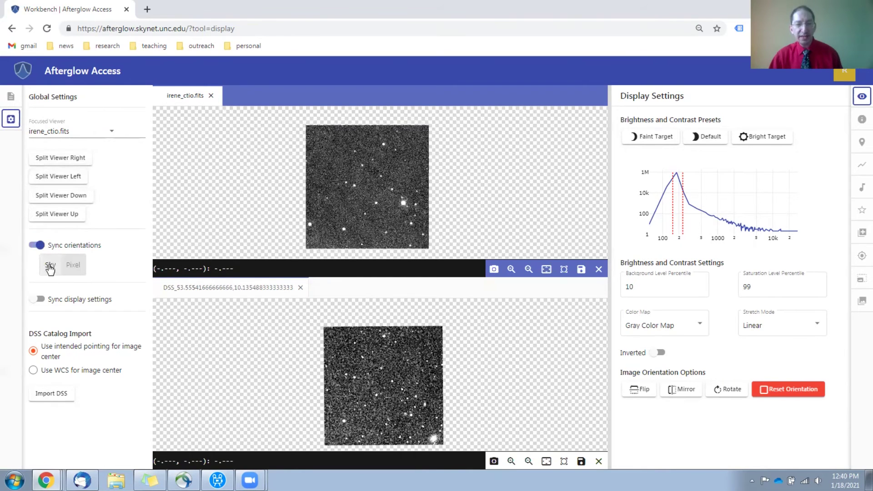
{"action": "mouse_move", "coordinate": [373, 197]}
{"action": "left_mouse_down"}
{"action": "mouse_move", "coordinate": [356, 202]}
{"action": "mouse_move", "coordinate": [383, 200]}
{"action": "left_mouse_up"}
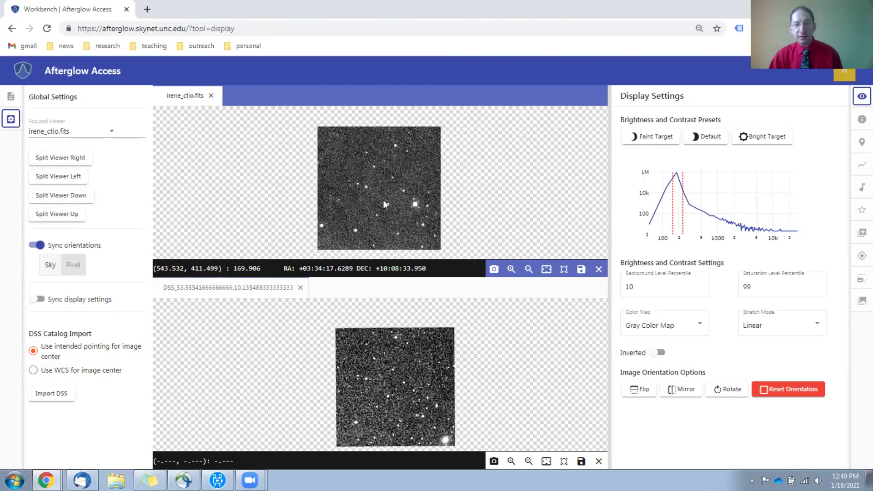
{"action": "scroll", "coordinate": [383, 200], "scroll_direction": "up", "scroll_amount": 3}
{"action": "left_click_drag", "start_coordinate": [386, 202], "coordinate": [367, 195]}
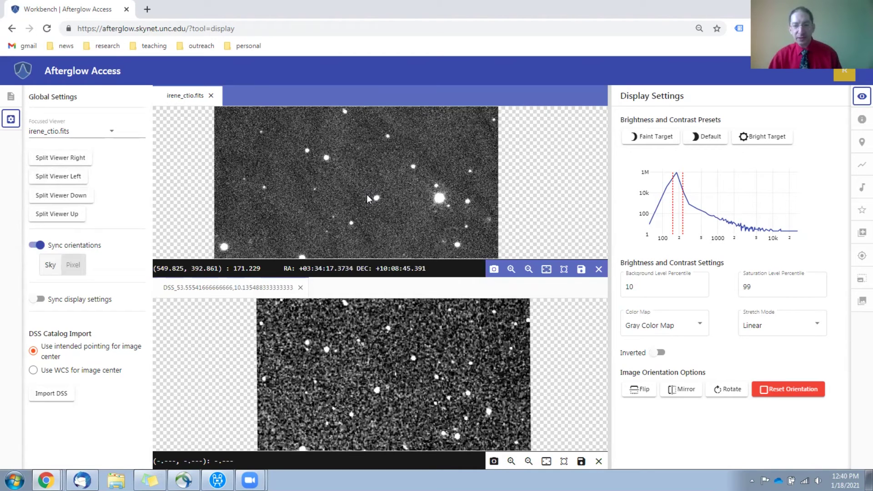
- Enable centroid clicks for custom markers and mark the same three stars in irene_ctio.fits and the DSS image
{"action": "left_click", "coordinate": [859, 146]}
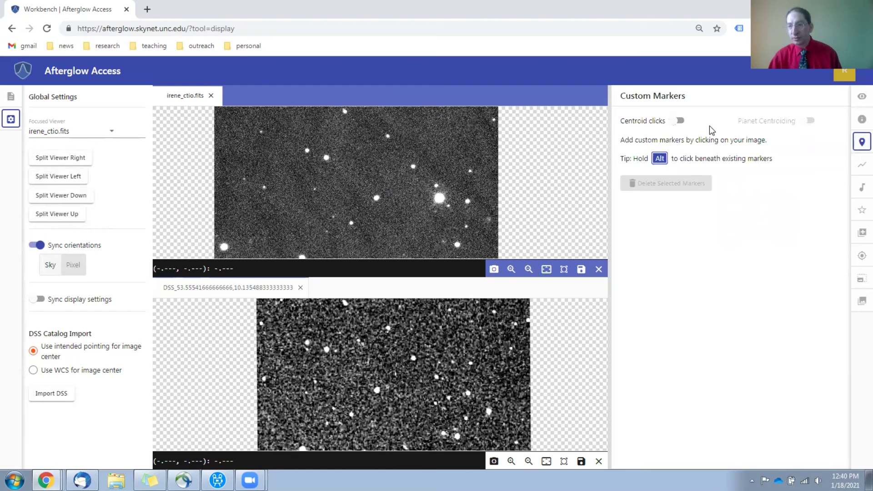
{"action": "left_click", "coordinate": [679, 122]}
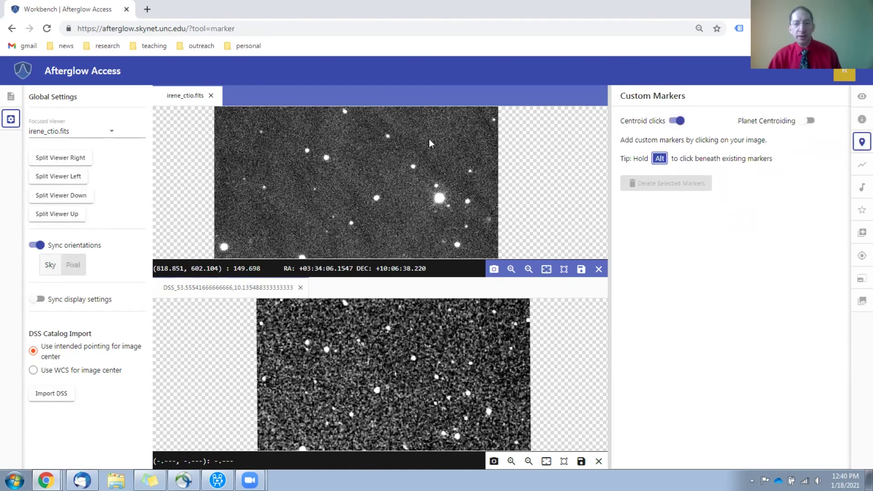
{"action": "left_click", "coordinate": [307, 151]}
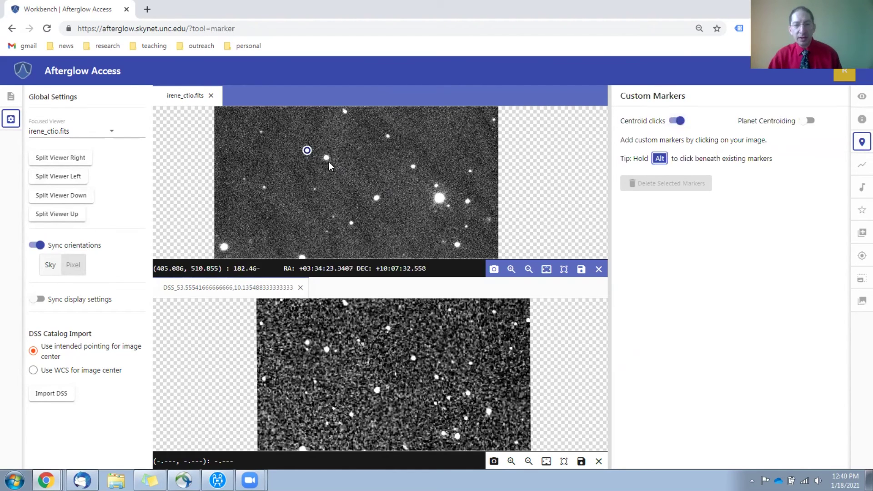
{"action": "left_click", "coordinate": [326, 157]}
{"action": "left_click", "coordinate": [377, 199]}
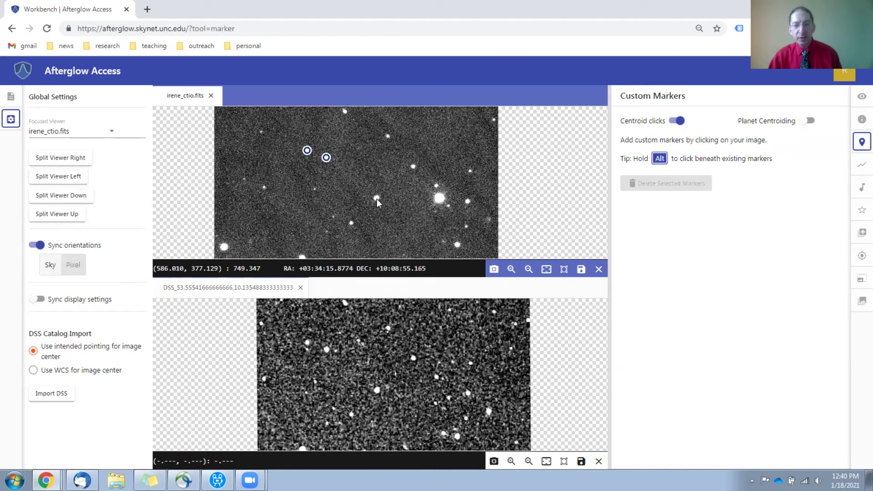
{"action": "left_click", "coordinate": [306, 343]}
{"action": "left_click", "coordinate": [326, 349]}
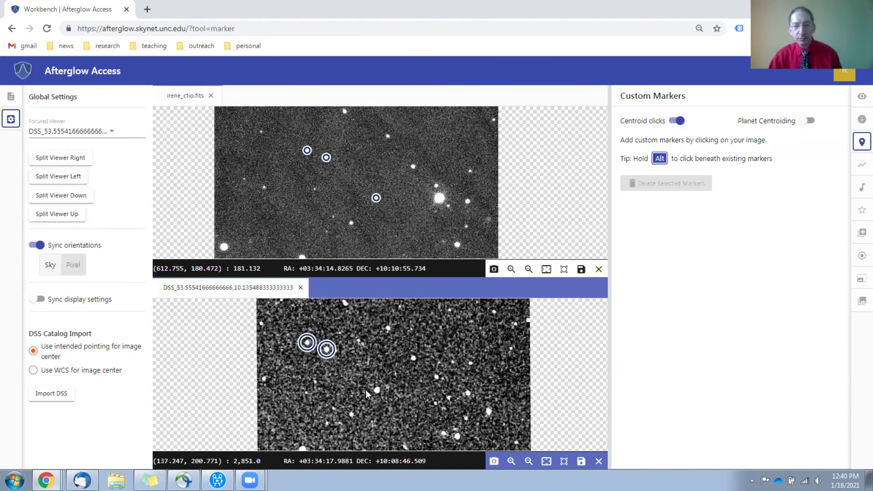
{"action": "left_click", "coordinate": [377, 389]}
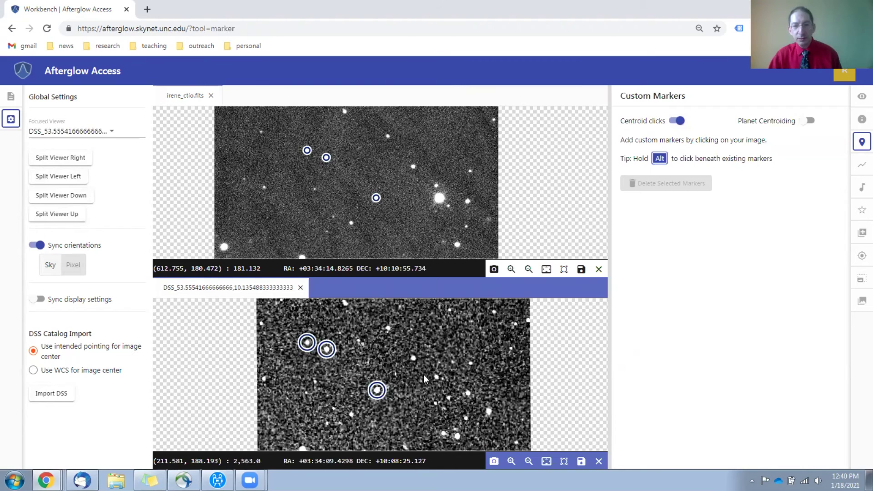
- Mark four more matching stars around the bright object in both irene_ctio.fits and the DSS image
{"action": "left_click", "coordinate": [412, 167]}
{"action": "left_click", "coordinate": [436, 186]}
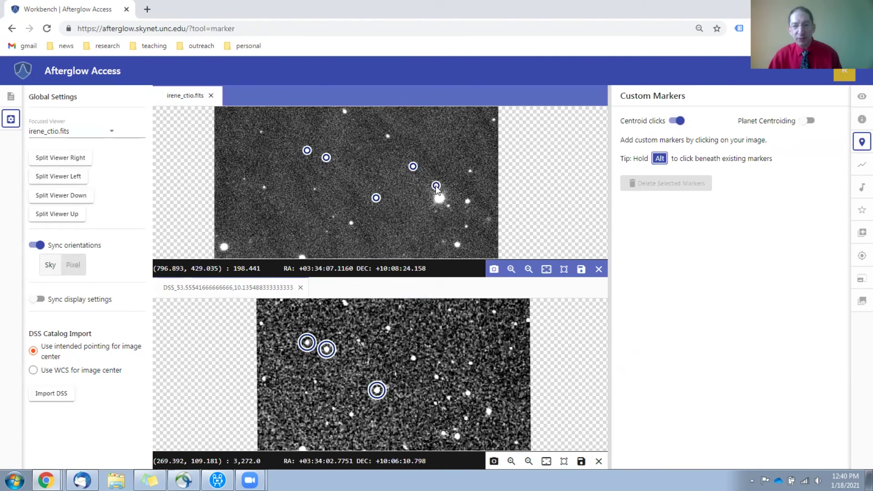
{"action": "left_click", "coordinate": [449, 206]}
{"action": "left_click", "coordinate": [457, 246]}
{"action": "left_click", "coordinate": [413, 359]}
{"action": "left_click", "coordinate": [436, 376]}
{"action": "left_click", "coordinate": [450, 397]}
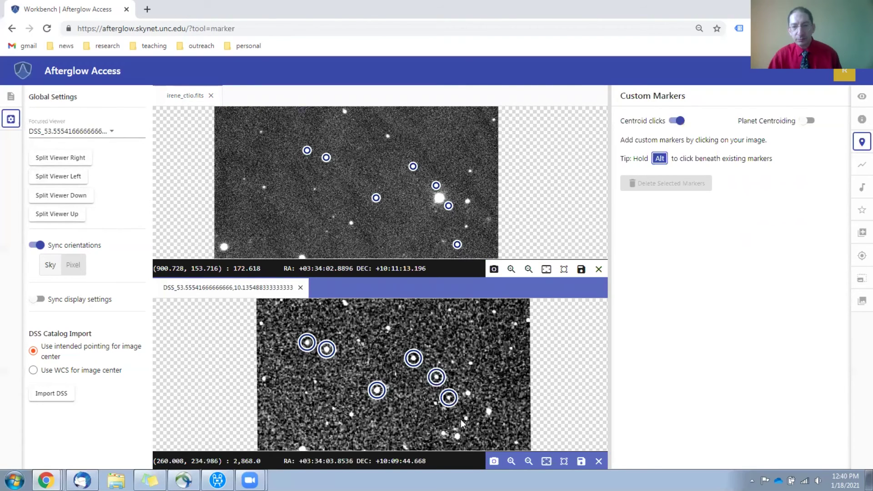
{"action": "left_click", "coordinate": [456, 437]}
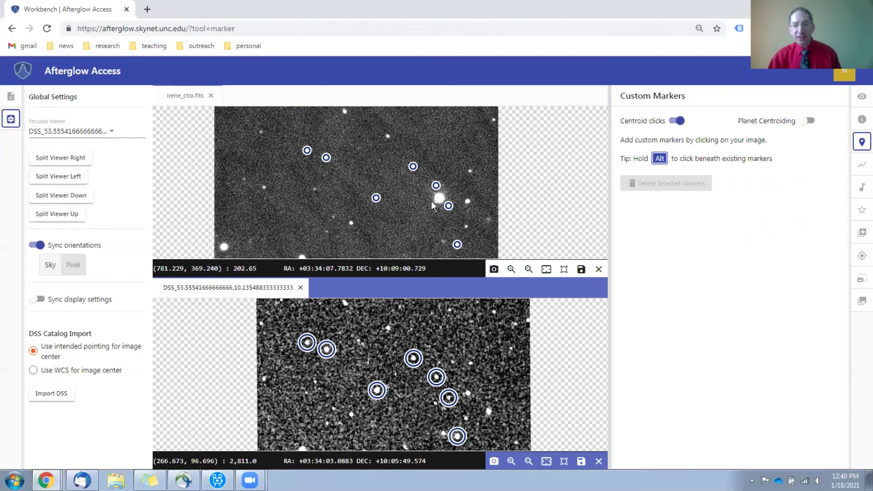
- Add a marker on the large bright object in irene_ctio.fits and label it "Asteroid"
{"action": "scroll", "coordinate": [431, 201], "scroll_direction": "up", "scroll_amount": 1}
{"action": "left_click_drag", "start_coordinate": [417, 212], "coordinate": [437, 231]}
{"action": "scroll", "coordinate": [435, 210], "scroll_direction": "up", "scroll_amount": 2}
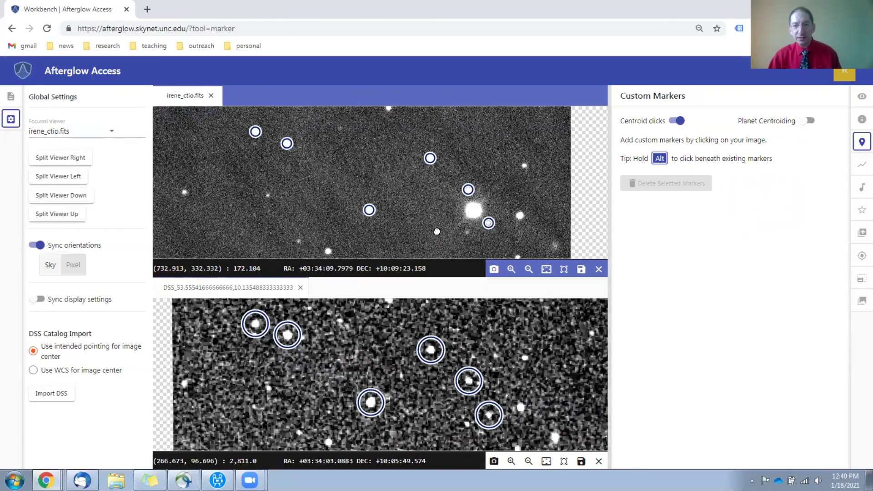
{"action": "left_click", "coordinate": [473, 212]}
{"action": "left_click", "coordinate": [474, 211]}
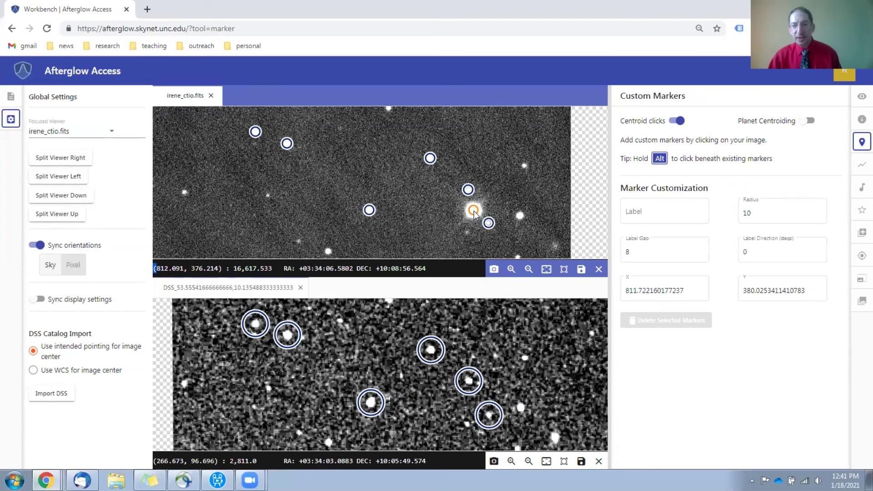
{"action": "left_click", "coordinate": [647, 210]}
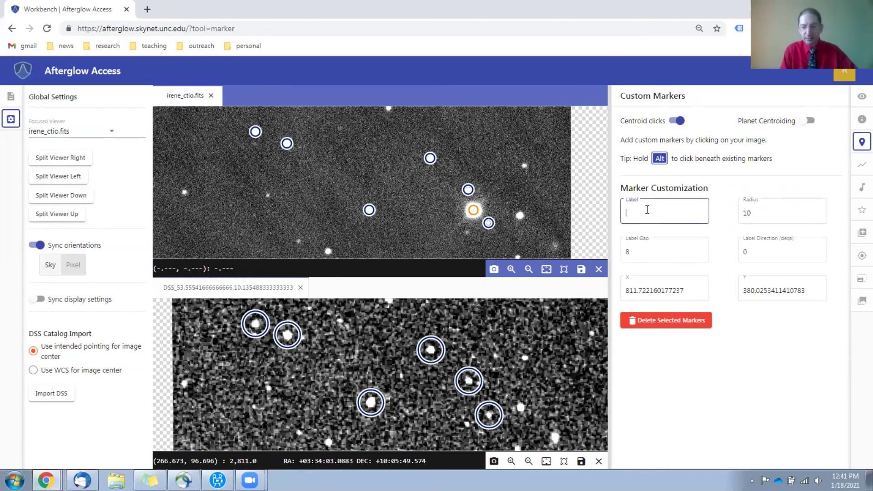
{"action": "type", "text": "Asteroid"}
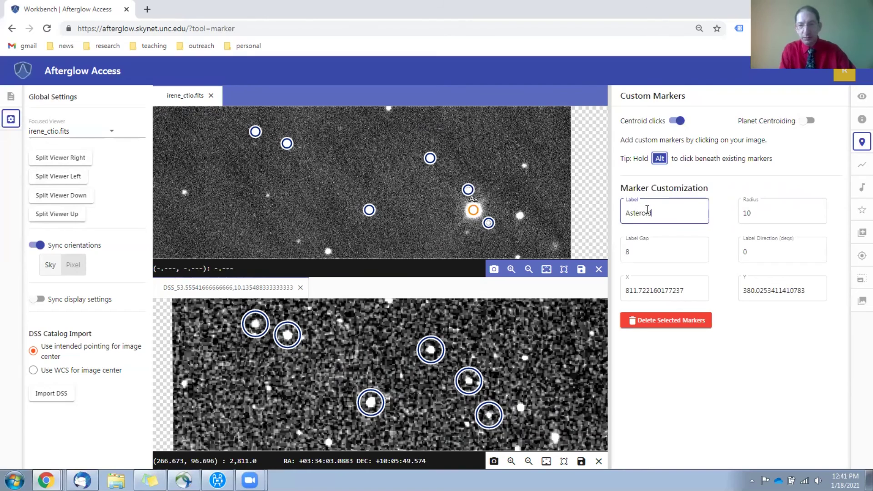
- Set the Asteroid marker's label direction to 30 degrees
{"action": "left_click", "coordinate": [819, 250]}
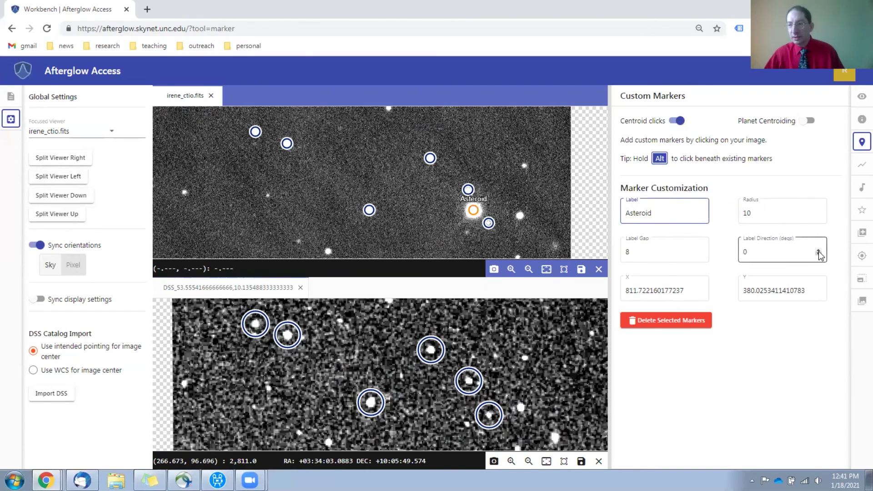
{"action": "left_click", "coordinate": [818, 251]}
{"action": "left_click", "coordinate": [818, 250]}
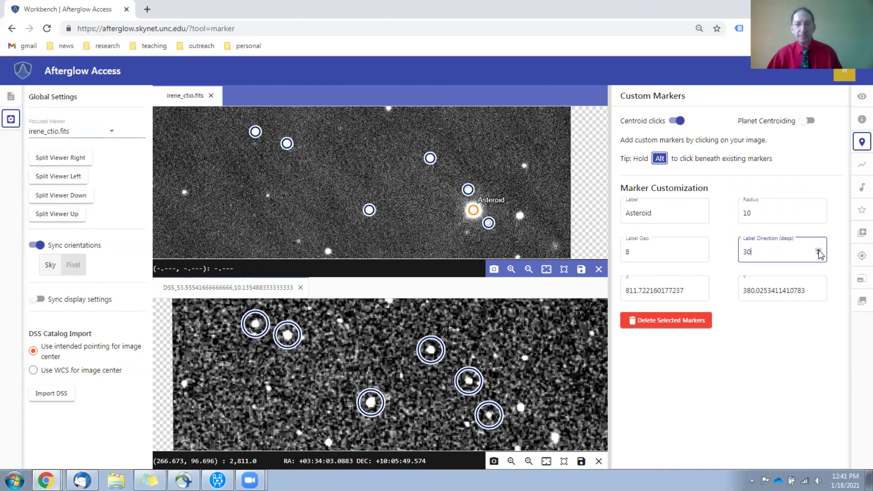